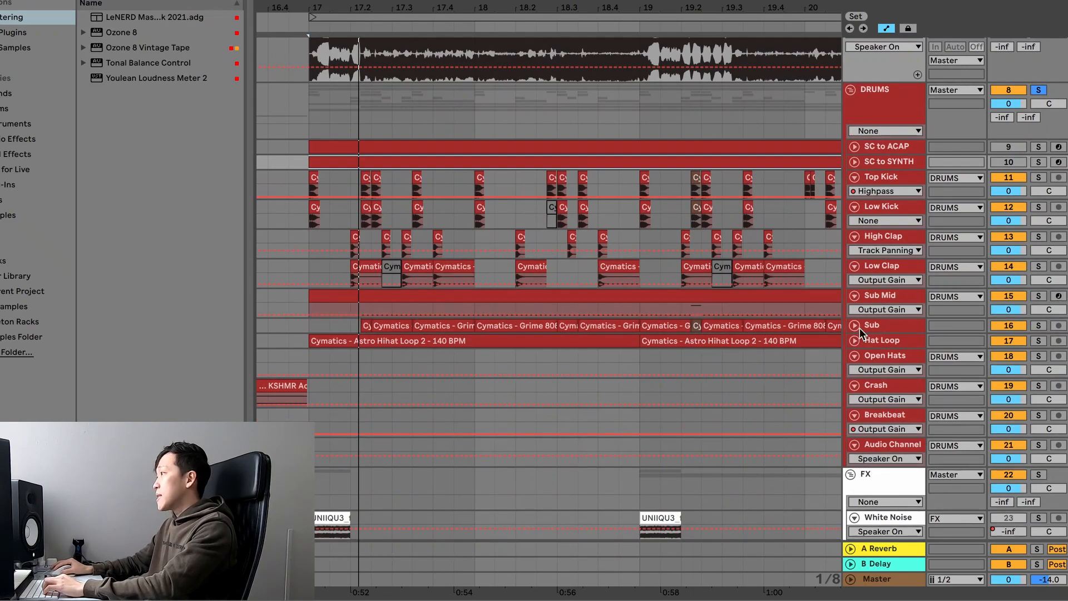
- Unfold the Sub and Hat Loop tracks in the DRUMS group
{"action": "left_click", "coordinate": [855, 325]}
{"action": "left_click", "coordinate": [855, 354]}
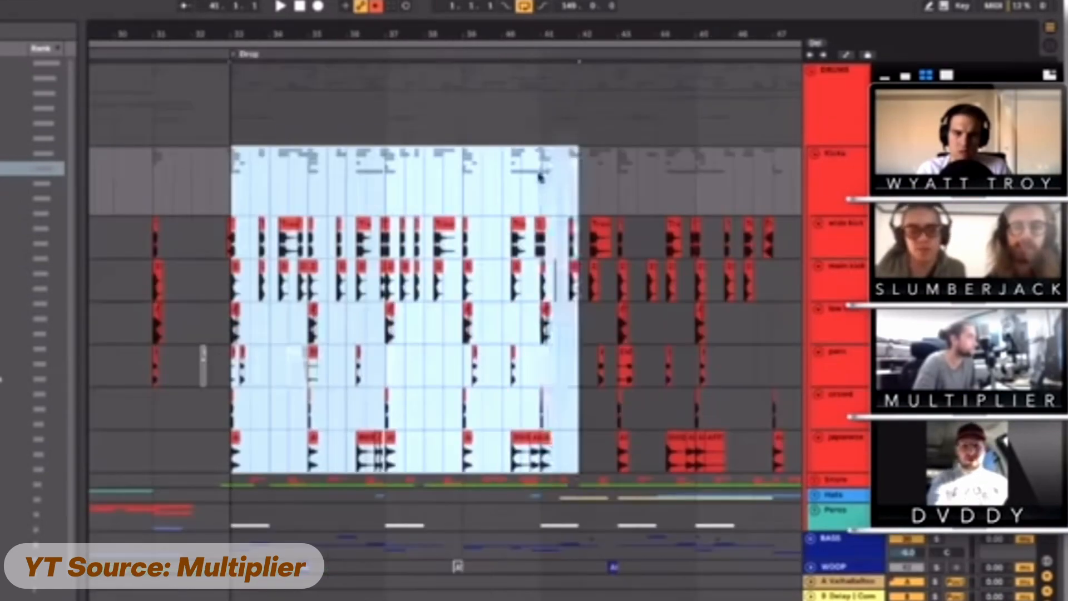
- Shorten the Kicks group's time selection to end at bar 41, loop it, and select the Percs and Hats tracks in turn
{"action": "left_click_drag", "start_coordinate": [582, 175], "coordinate": [540, 176]}
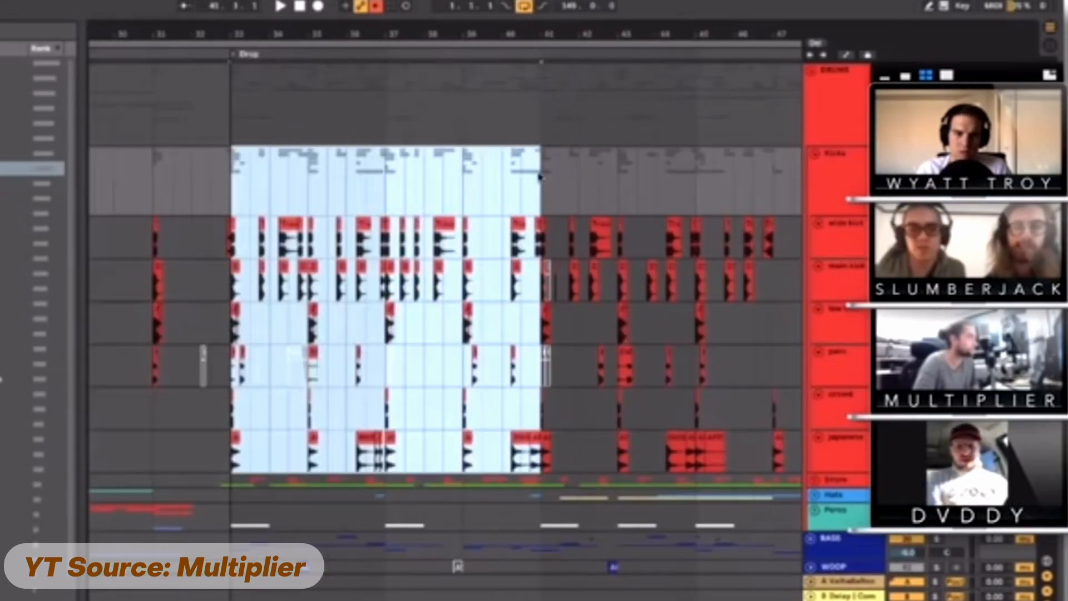
{"action": "key", "text": "ctrl+l"}
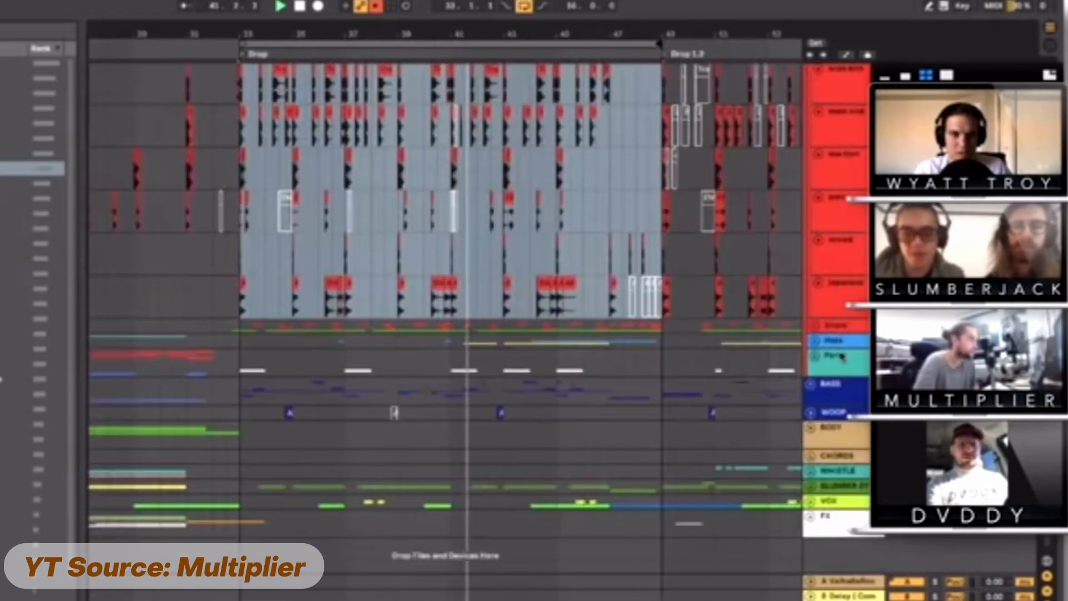
{"action": "left_click", "coordinate": [842, 357]}
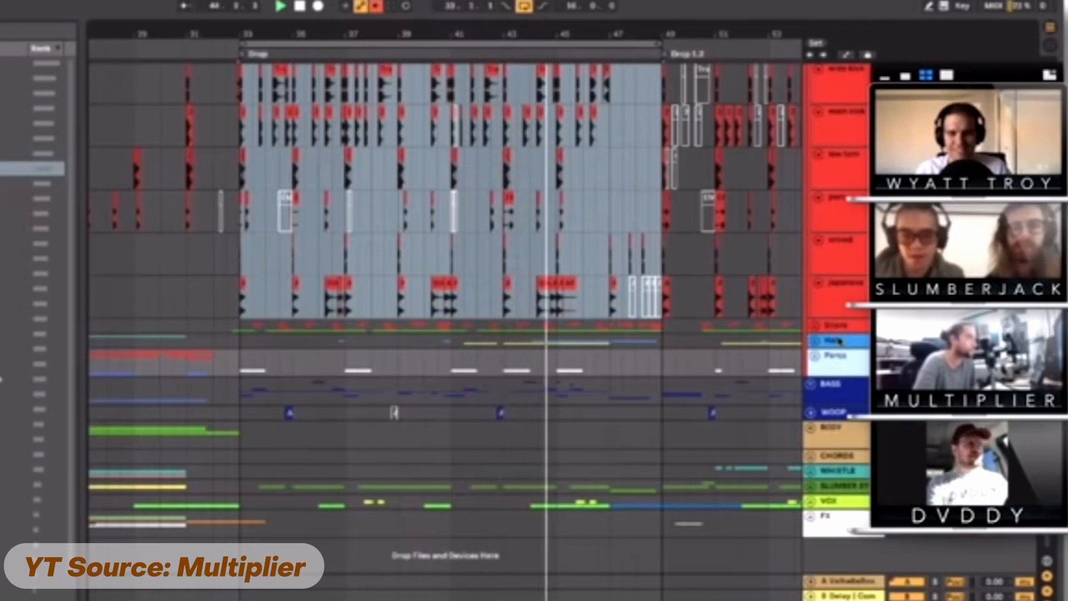
{"action": "left_click", "coordinate": [840, 341]}
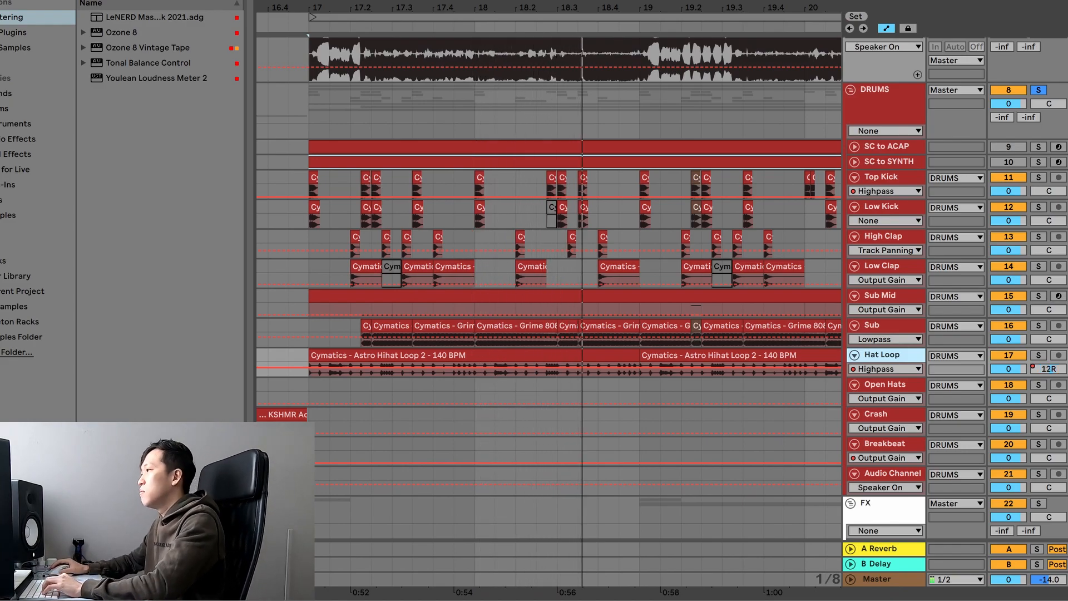
- Solo and enlarge the Sub Mid track, and audition it from its first note in bar 17
{"action": "scroll", "coordinate": [584, 245], "scroll_direction": "down", "scroll_amount": 2}
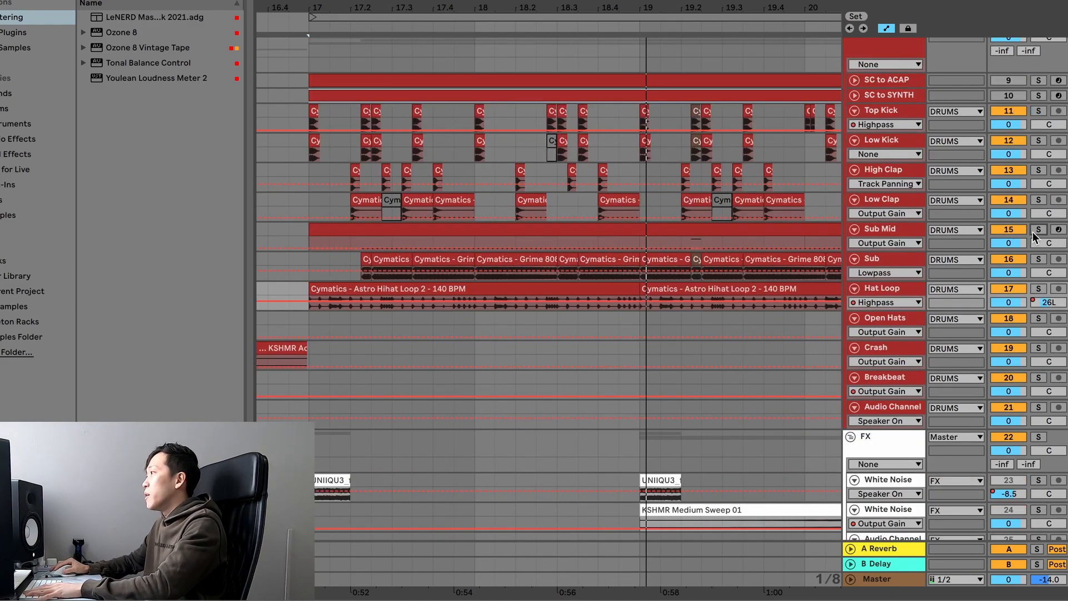
{"action": "left_click", "coordinate": [371, 215]}
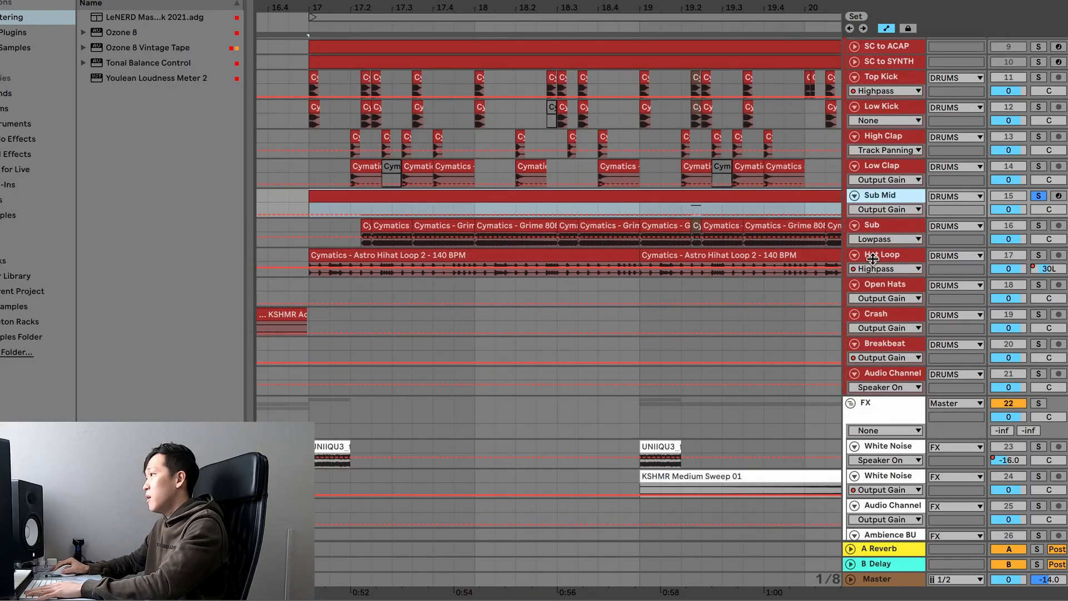
{"action": "left_click_drag", "start_coordinate": [873, 218], "coordinate": [873, 300]}
{"action": "scroll", "coordinate": [369, 247], "scroll_direction": "up", "scroll_amount": 5}
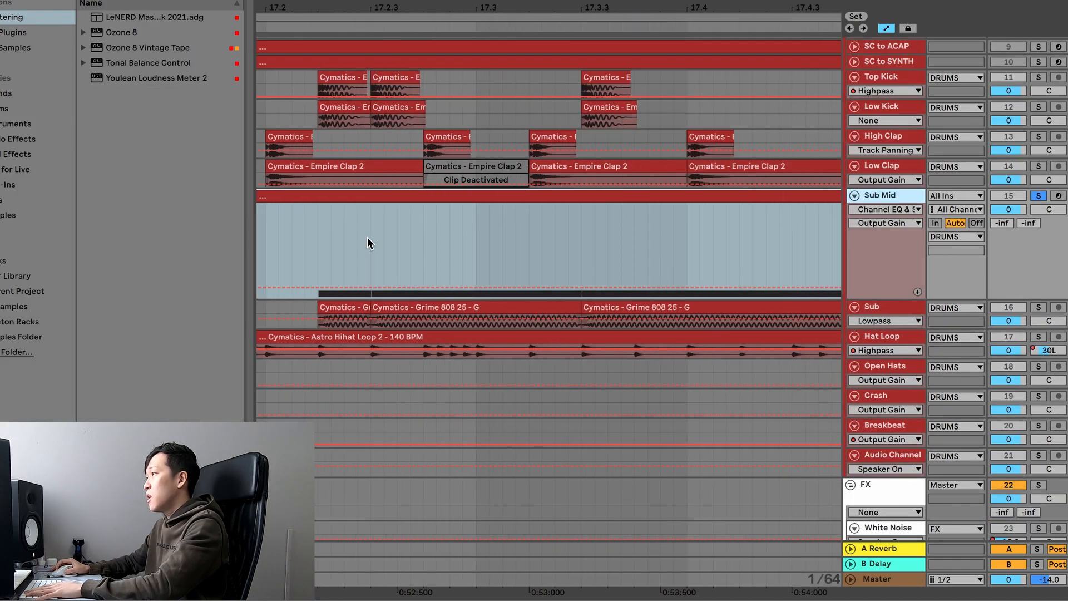
{"action": "left_click", "coordinate": [318, 244]}
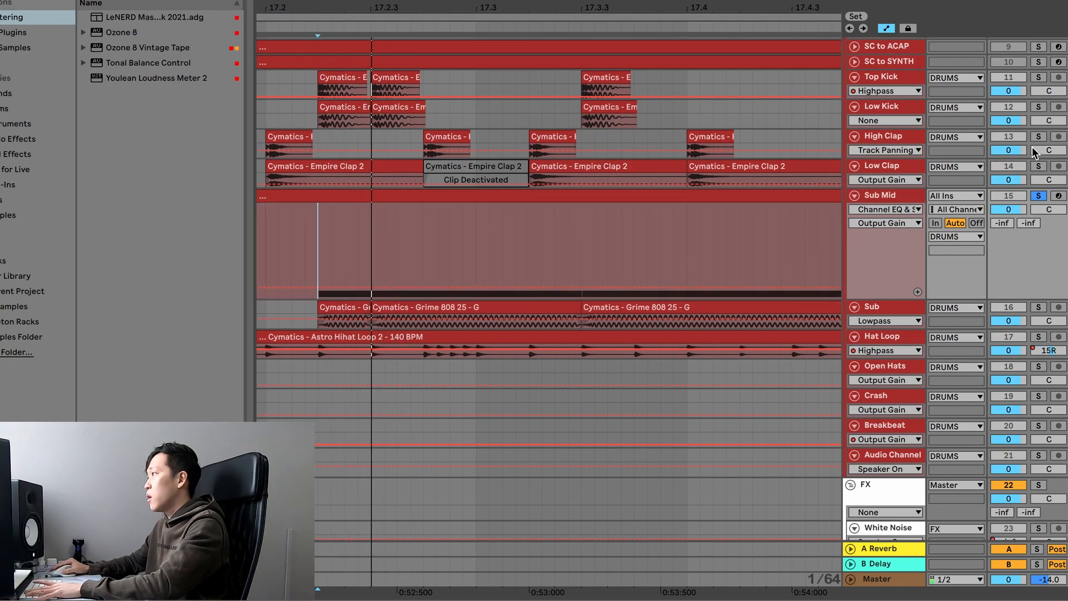
{"action": "scroll", "coordinate": [664, 241], "scroll_direction": "down", "scroll_amount": 4}
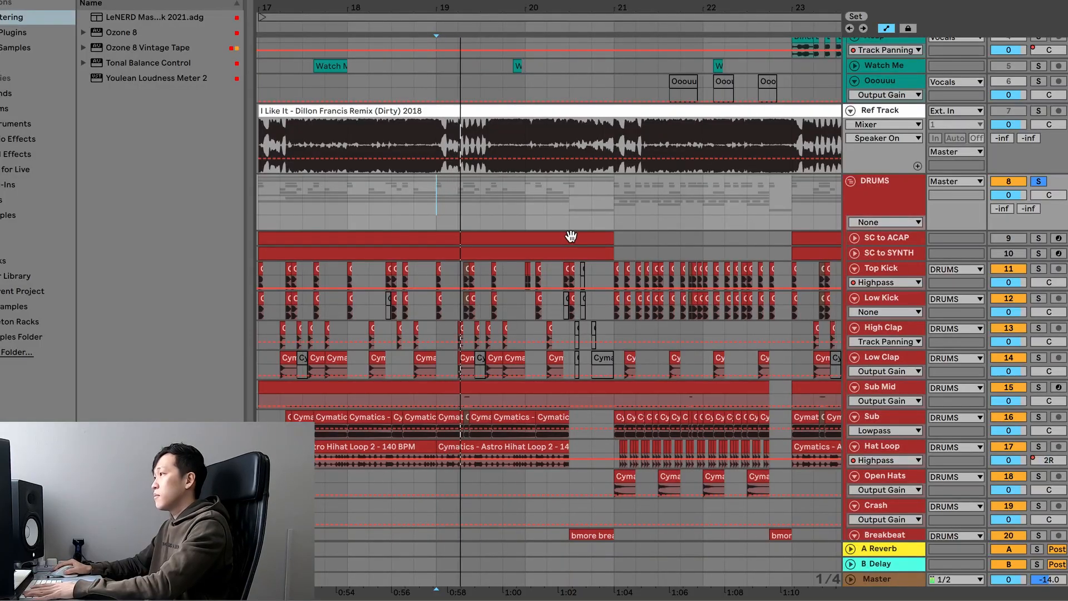
- Solo the Needle Stab track in the Growl group
{"action": "scroll", "coordinate": [618, 245], "scroll_direction": "down", "scroll_amount": 3}
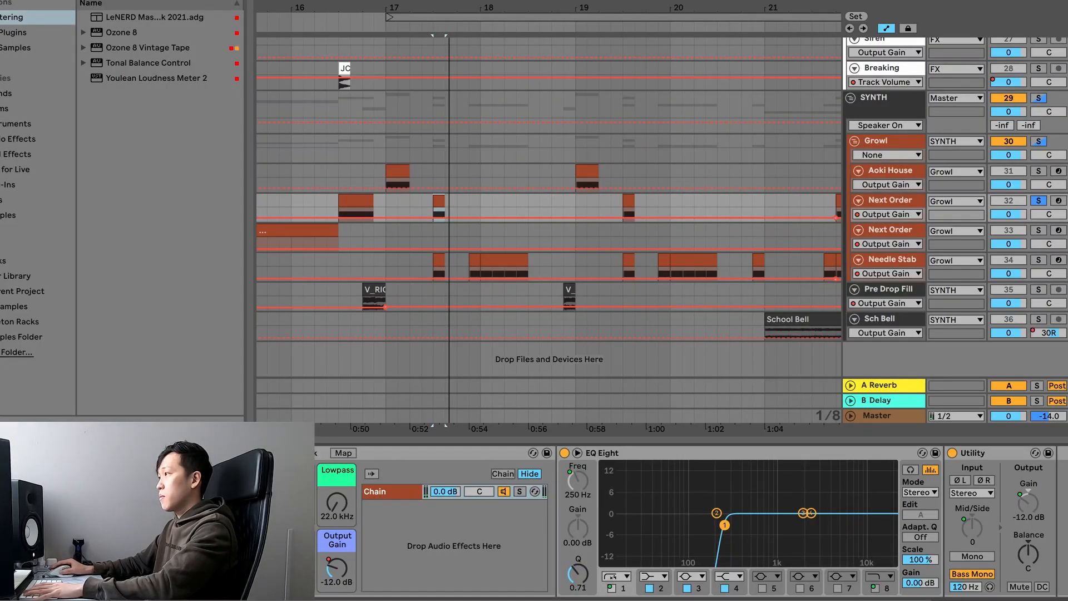
{"action": "key", "text": "super+alt+p"}
{"action": "key", "text": "super+alt+p"}
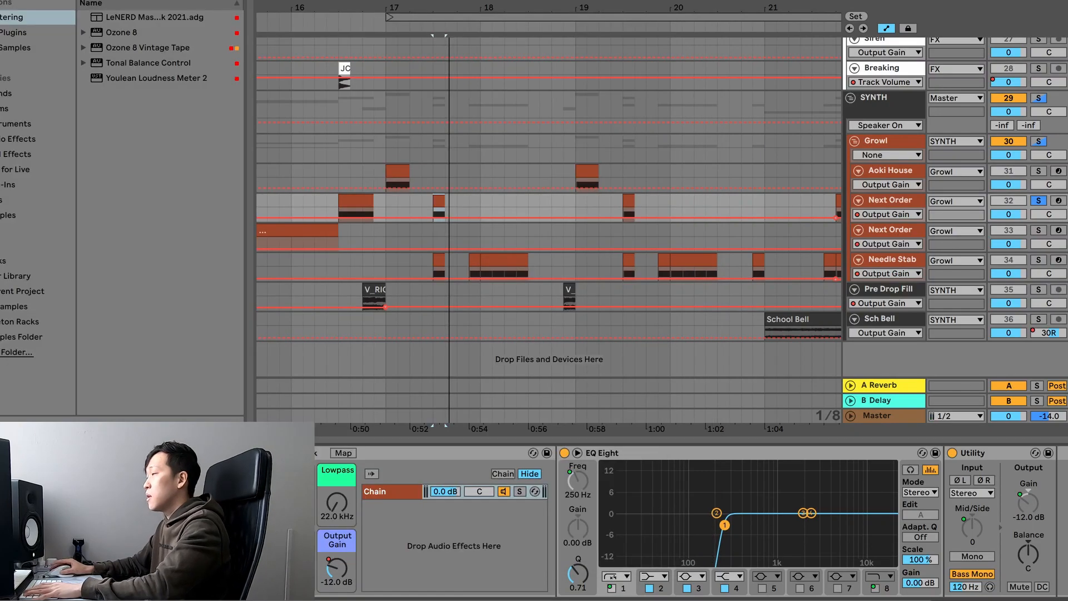
{"action": "left_click", "coordinate": [1038, 260]}
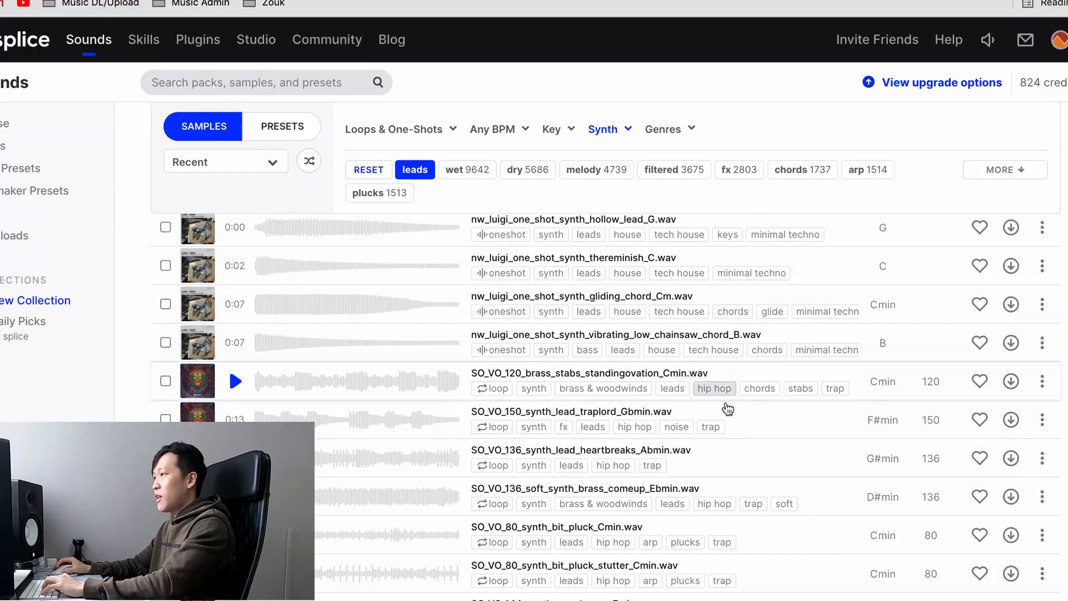
- Switch to Splice and browse the synth samples filtered by the leads tag
{"action": "scroll", "coordinate": [729, 410], "scroll_direction": "down", "scroll_amount": 10}
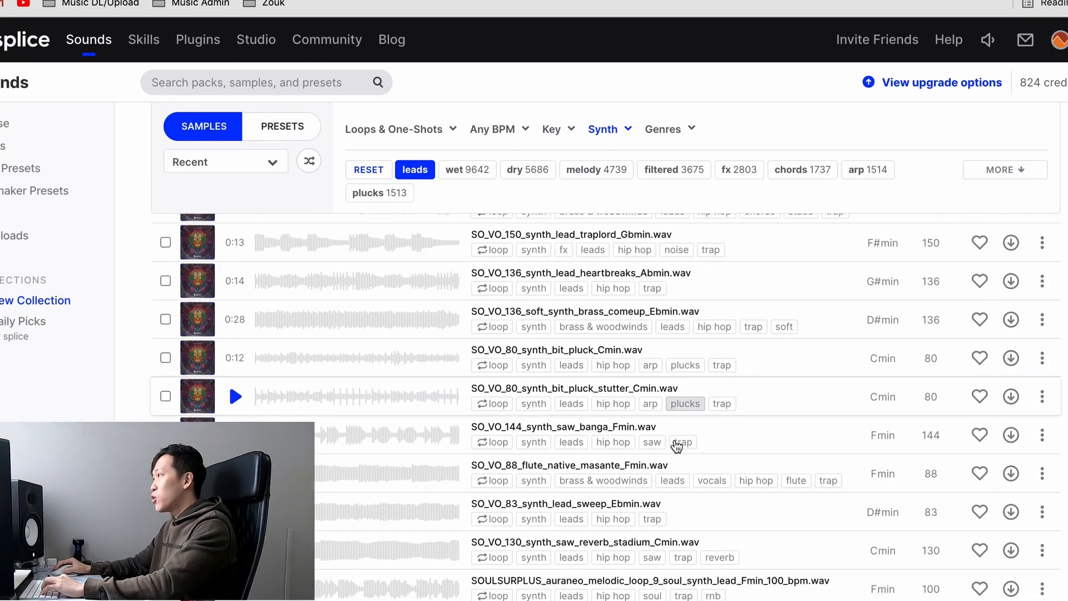
{"action": "scroll", "coordinate": [676, 445], "scroll_direction": "down", "scroll_amount": 15}
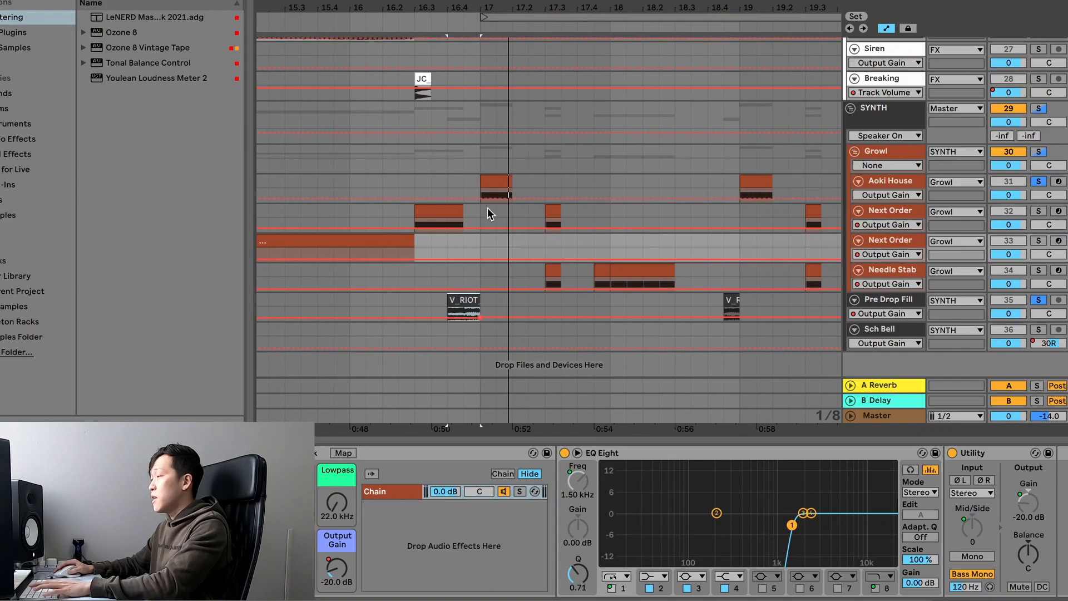
- Solo the upper Next Order track in the Growl group and play its short clip at 17.3
{"action": "scroll", "coordinate": [513, 210], "scroll_direction": "down", "scroll_amount": 2}
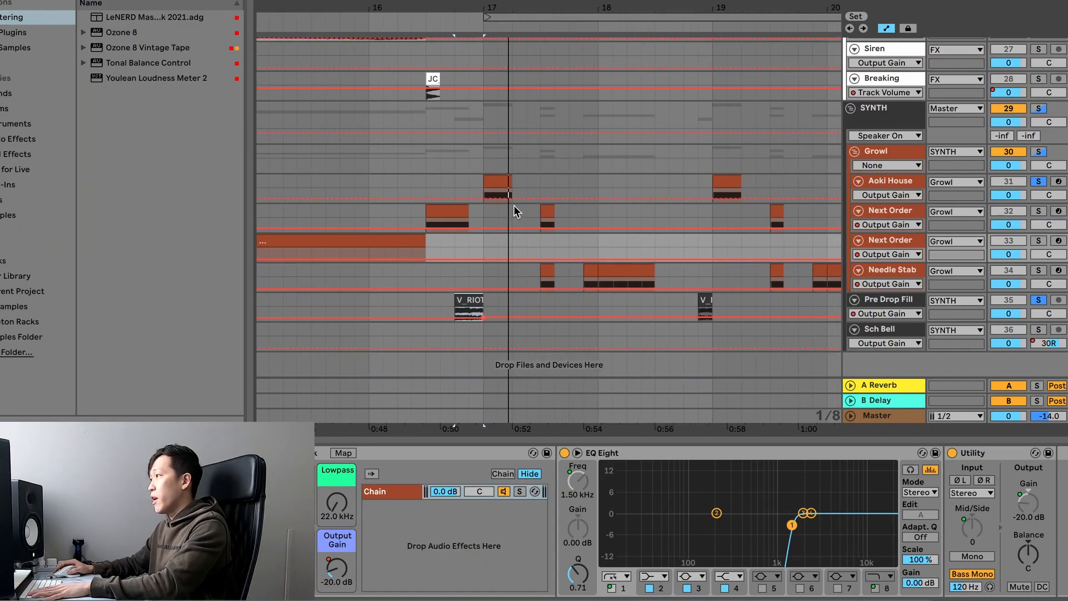
{"action": "scroll", "coordinate": [590, 224], "scroll_direction": "down", "scroll_amount": 3}
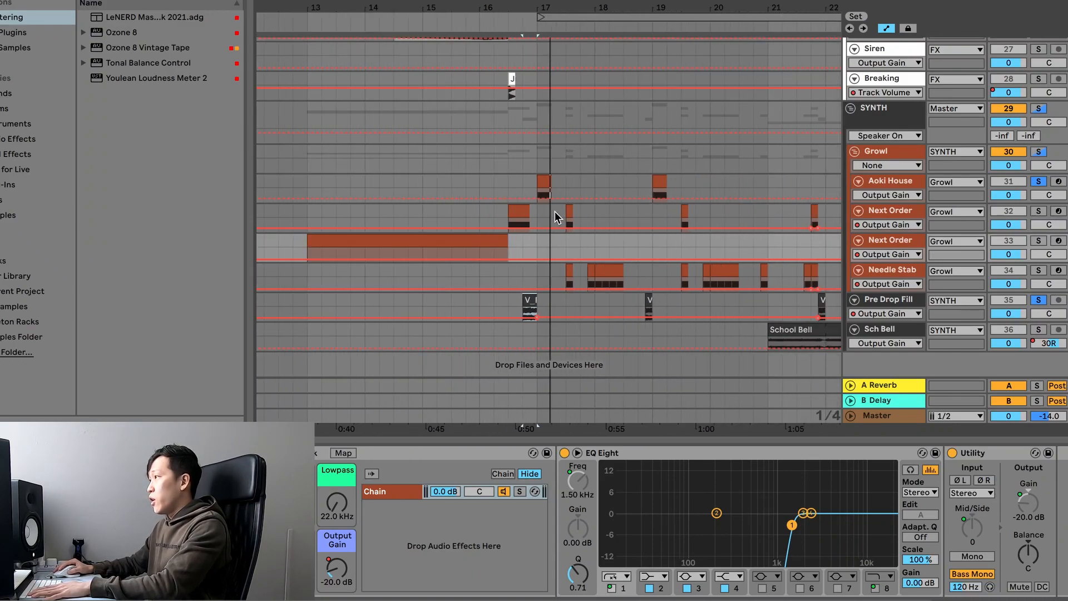
{"action": "scroll", "coordinate": [565, 212], "scroll_direction": "up", "scroll_amount": 10}
{"action": "scroll", "coordinate": [552, 216], "scroll_direction": "down", "scroll_amount": 3}
{"action": "left_click", "coordinate": [550, 202]}
{"action": "key", "text": "space"}
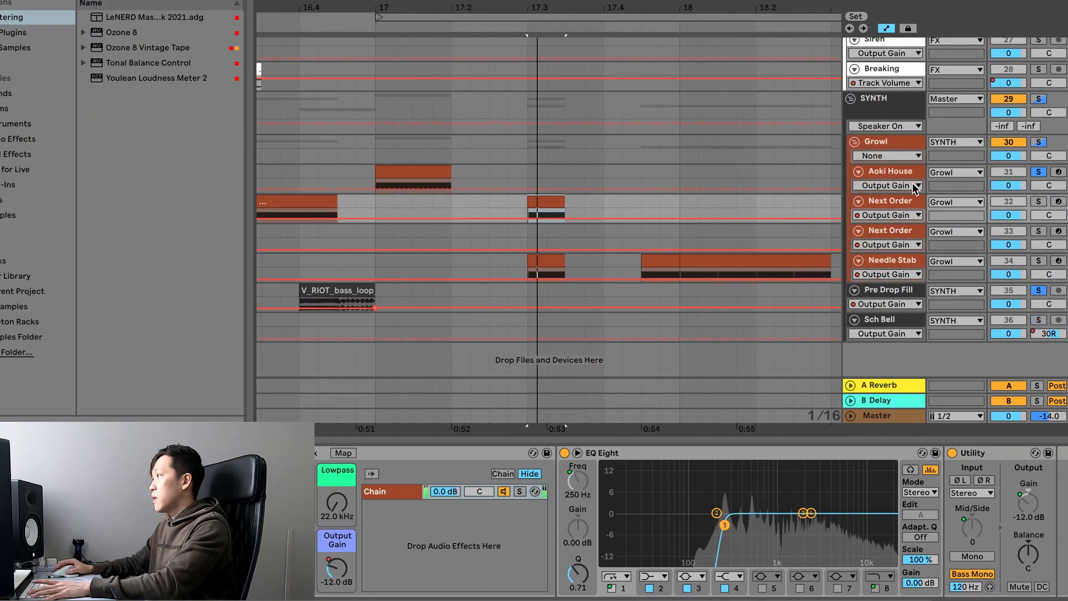
{"action": "key", "text": "space"}
{"action": "left_click", "coordinate": [1039, 202]}
{"action": "key", "text": "space"}
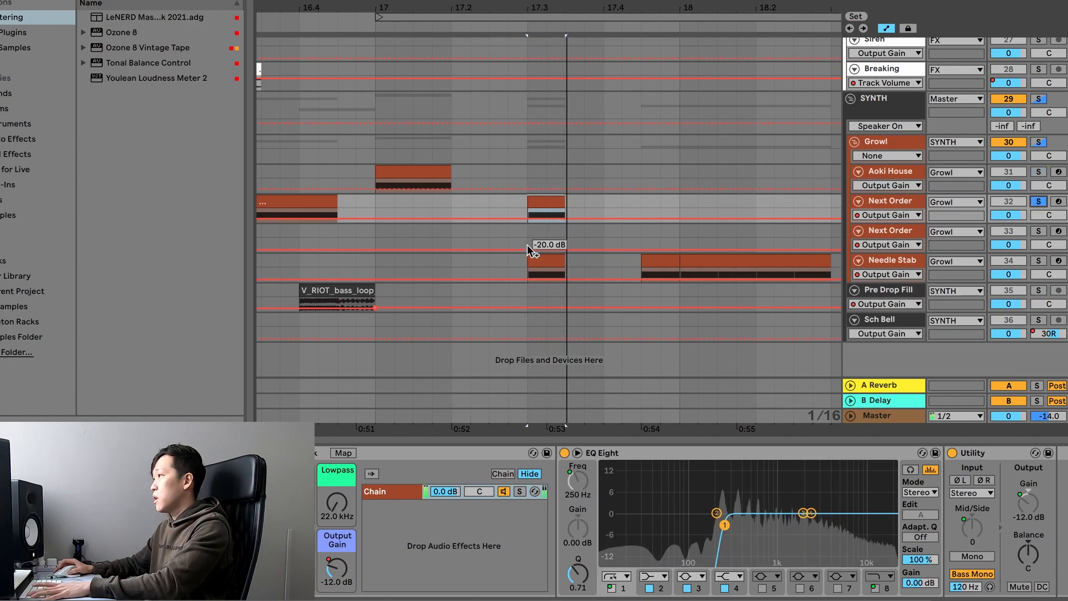
- Solo the lower Next Order track and play its long clip before bar 17
{"action": "scroll", "coordinate": [558, 238], "scroll_direction": "down", "scroll_amount": 5}
{"action": "scroll", "coordinate": [445, 228], "scroll_direction": "up", "scroll_amount": 2}
{"action": "left_click", "coordinate": [443, 231]}
{"action": "key", "text": "space"}
{"action": "left_click", "coordinate": [1038, 231]}
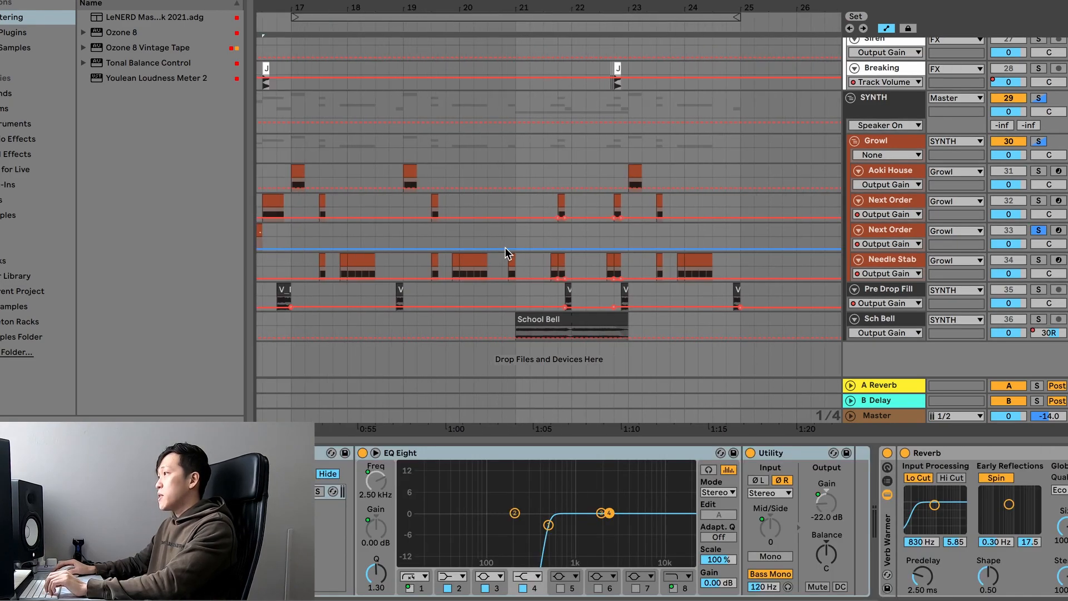
- Select in turn the Aoki House clip at bar 17 and the Next Order and Needle Stab clips in the middle of that bar
{"action": "scroll", "coordinate": [543, 269], "scroll_direction": "left", "scroll_amount": 2}
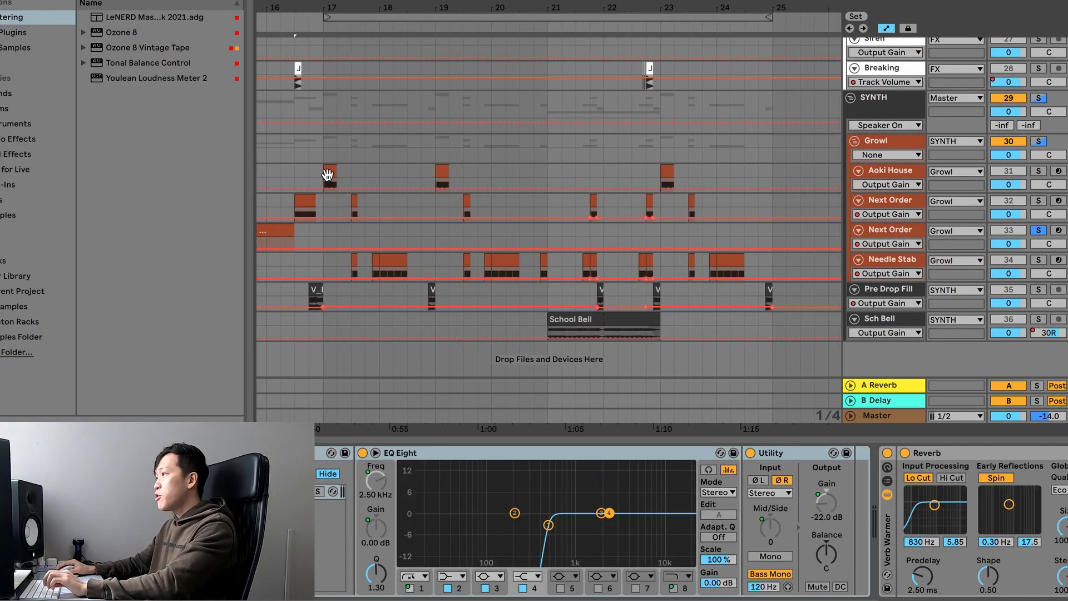
{"action": "scroll", "coordinate": [329, 173], "scroll_direction": "left", "scroll_amount": 1}
{"action": "left_click", "coordinate": [349, 172]}
{"action": "left_click", "coordinate": [375, 201]}
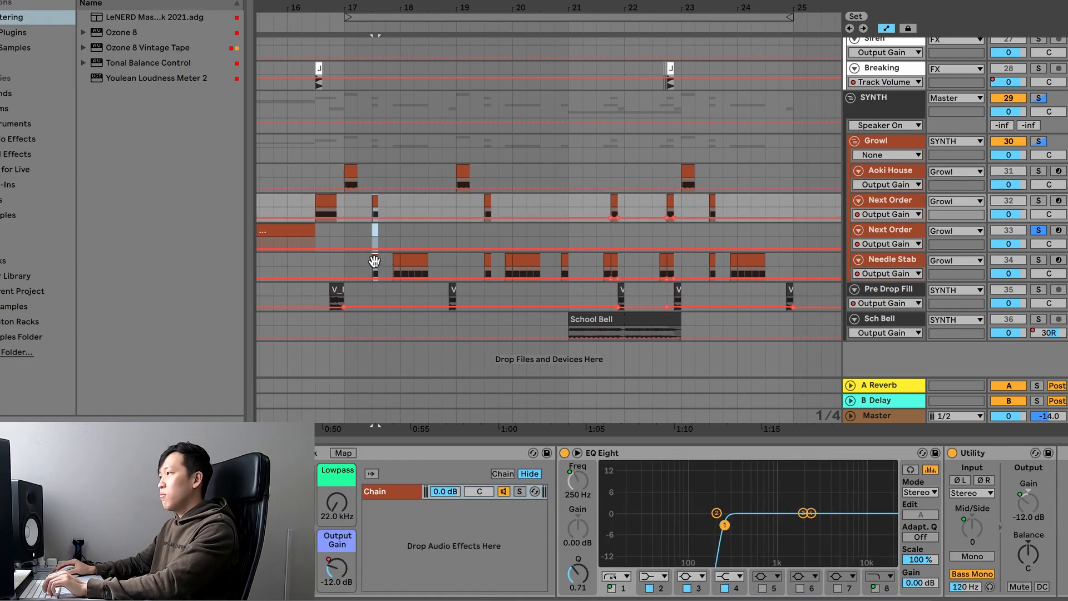
{"action": "left_click", "coordinate": [375, 261]}
{"action": "scroll", "coordinate": [398, 221], "scroll_direction": "up", "scroll_amount": 1}
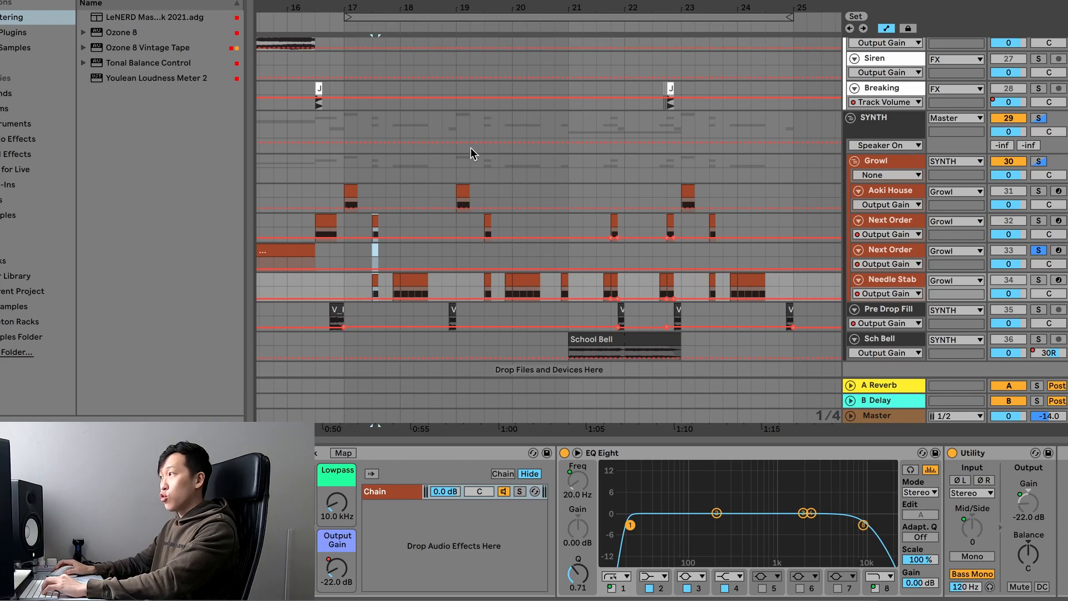
- Look over the reference track's drop, and select the Instru clip at bar 19 and the Acap clip at bar 21
{"action": "scroll", "coordinate": [471, 148], "scroll_direction": "up", "scroll_amount": 15}
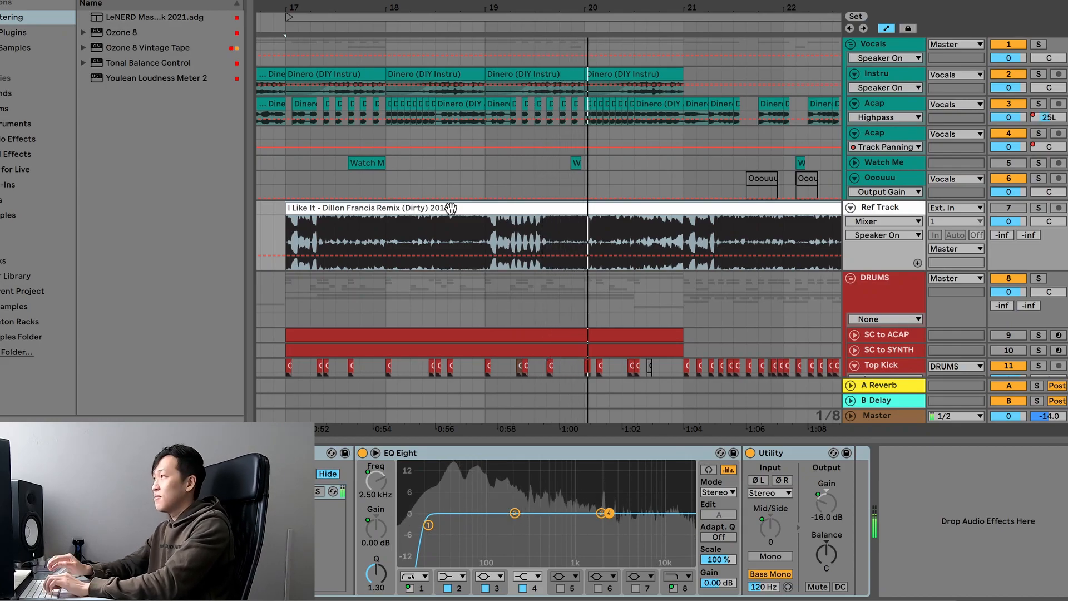
{"action": "scroll", "coordinate": [566, 170], "scroll_direction": "right", "scroll_amount": 7}
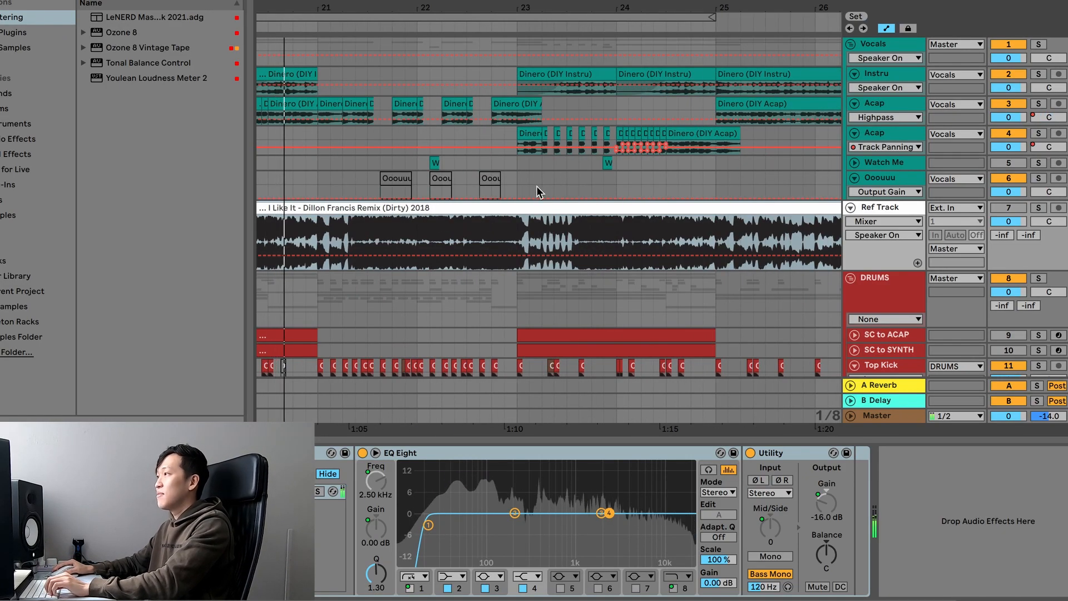
{"action": "scroll", "coordinate": [536, 185], "scroll_direction": "left", "scroll_amount": 1}
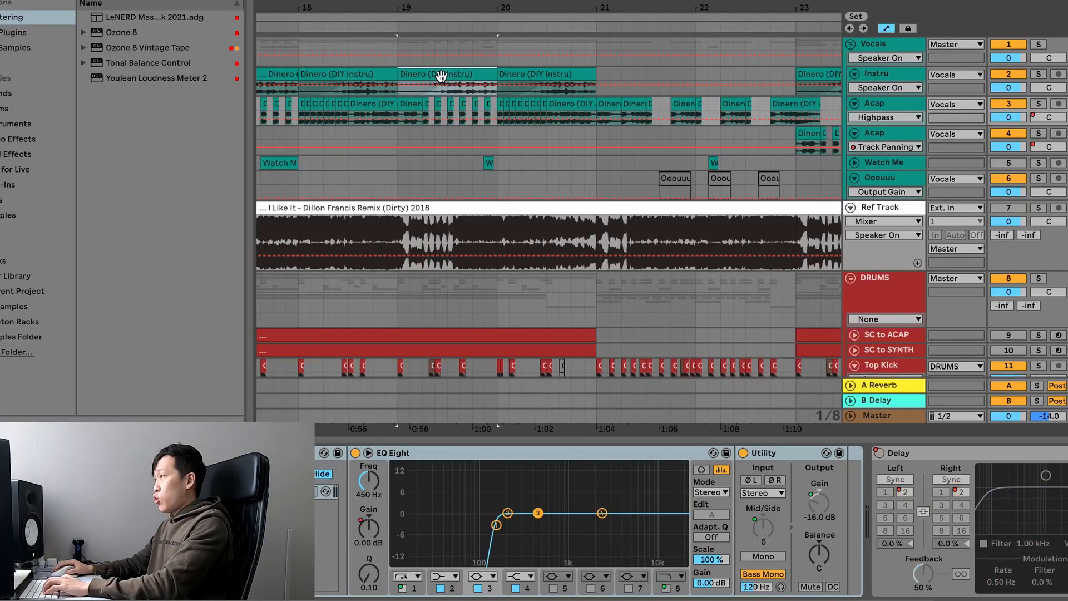
{"action": "left_click", "coordinate": [441, 77]}
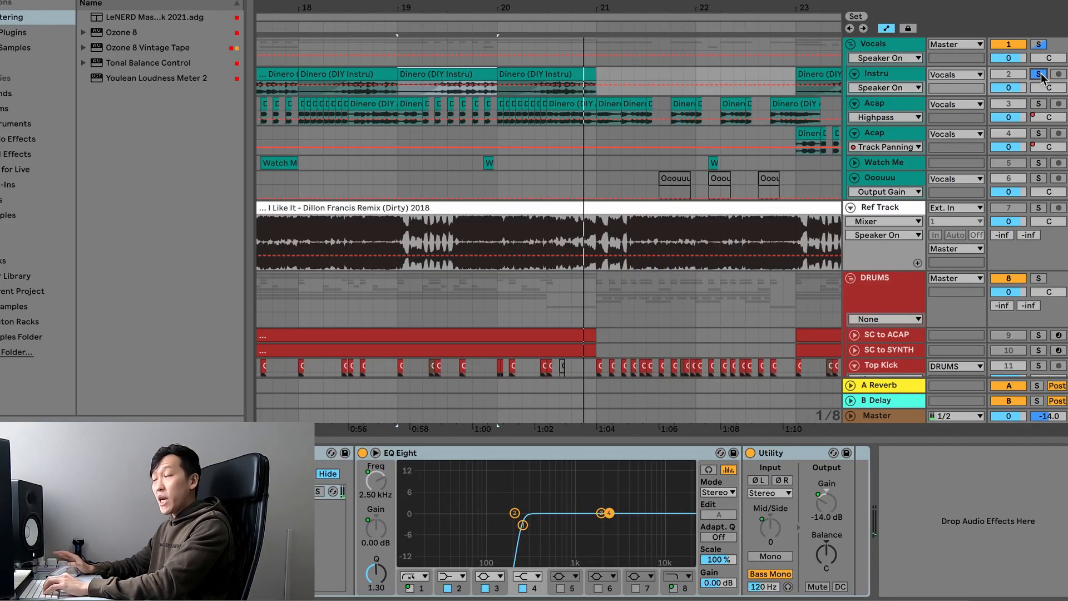
{"action": "left_click", "coordinate": [614, 104]}
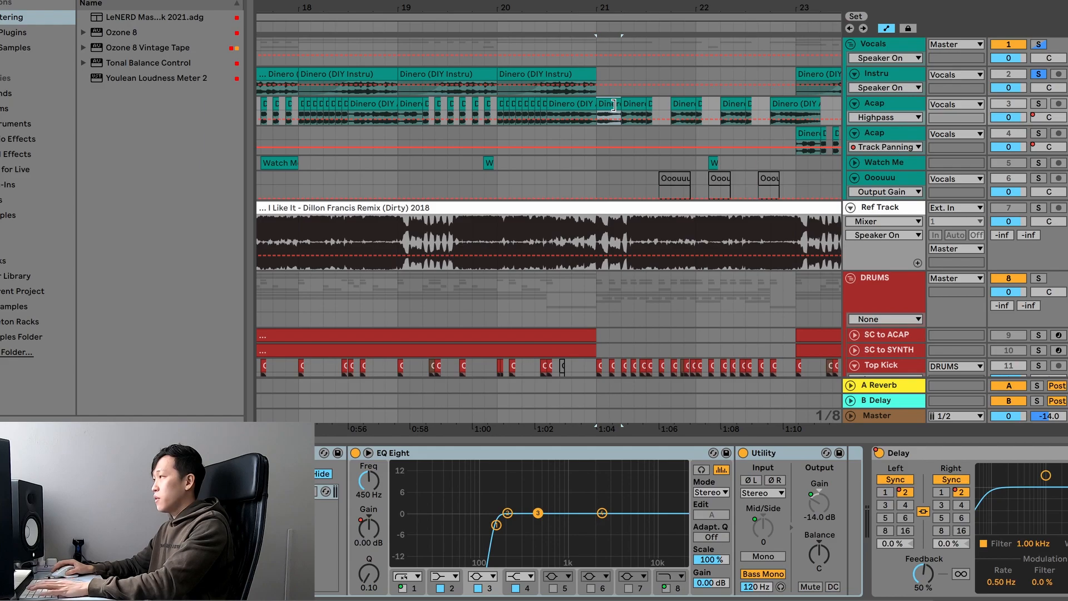
- Reactivate the School Bell clip at bar 21 on the Sch Bell track and start playback
{"action": "scroll", "coordinate": [680, 119], "scroll_direction": "down", "scroll_amount": 10}
{"action": "left_click", "coordinate": [640, 318]}
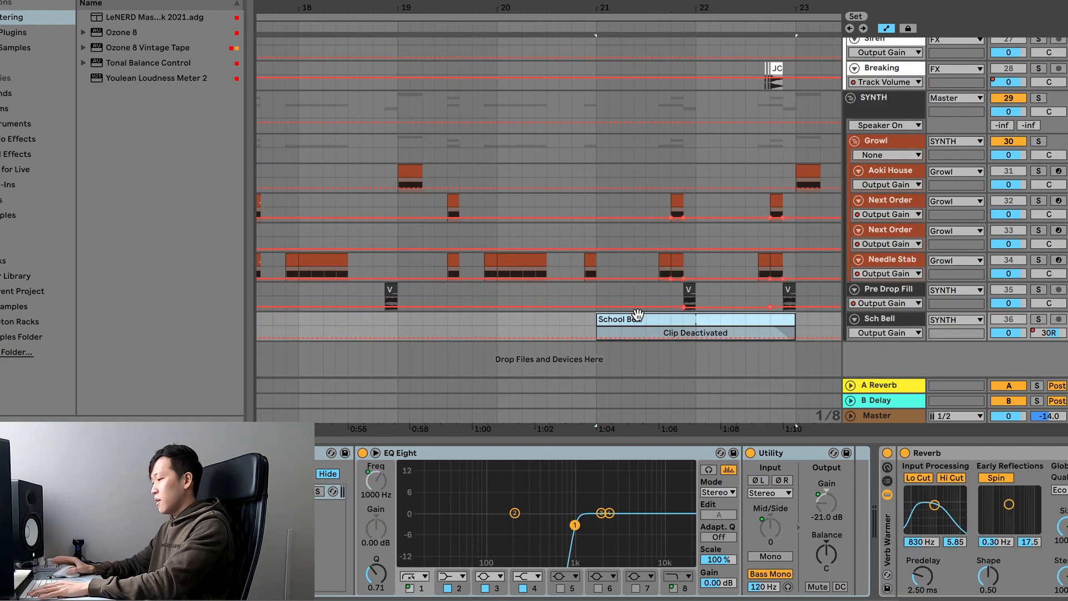
{"action": "key", "text": "0"}
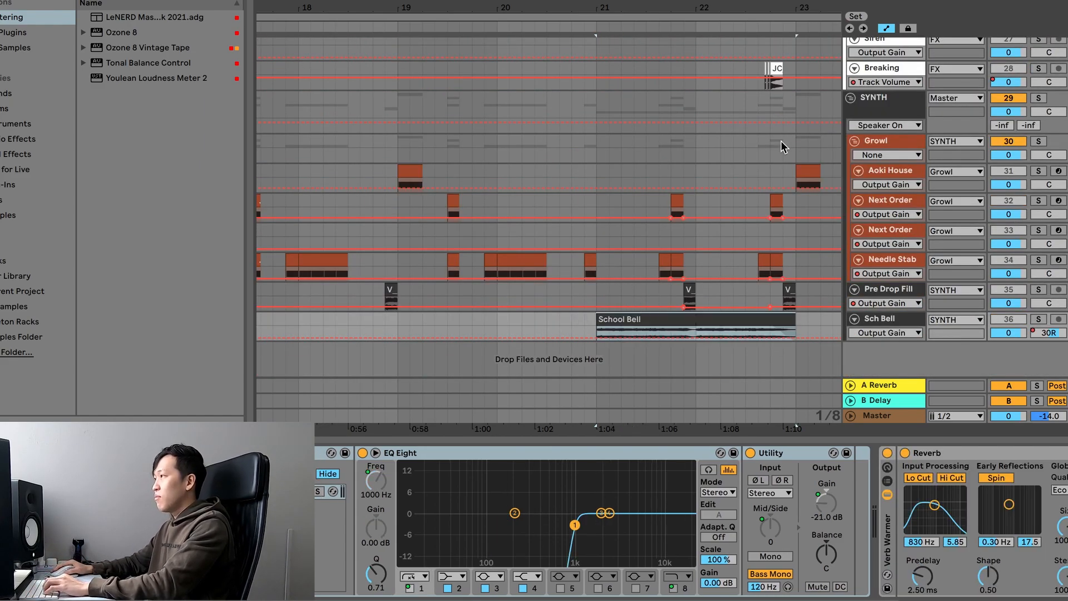
{"action": "scroll", "coordinate": [770, 167], "scroll_direction": "up", "scroll_amount": 10}
{"action": "scroll", "coordinate": [736, 188], "scroll_direction": "down", "scroll_amount": 10}
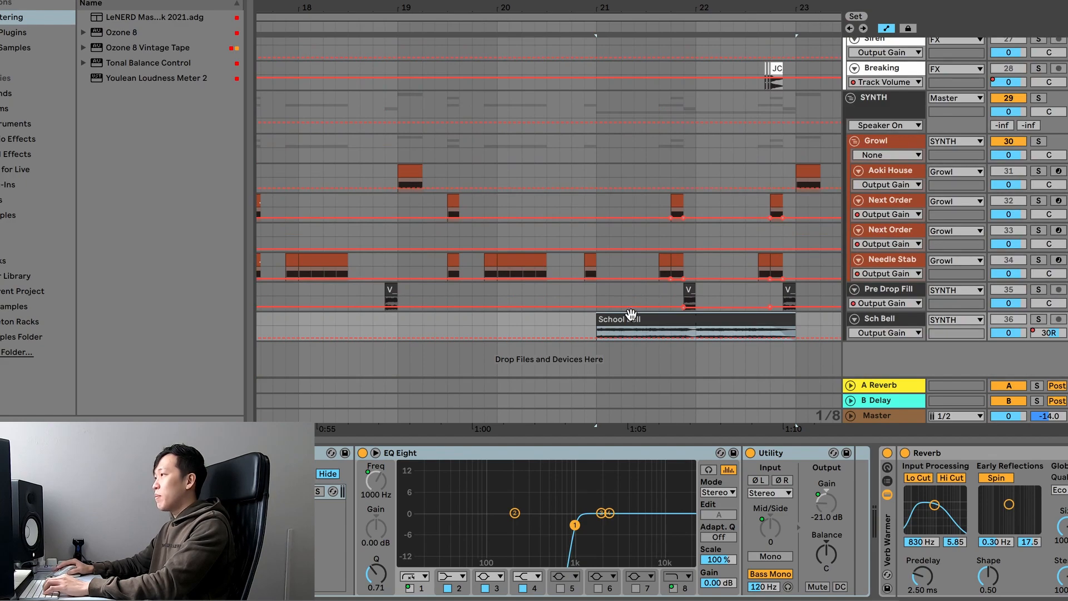
{"action": "key", "text": "space"}
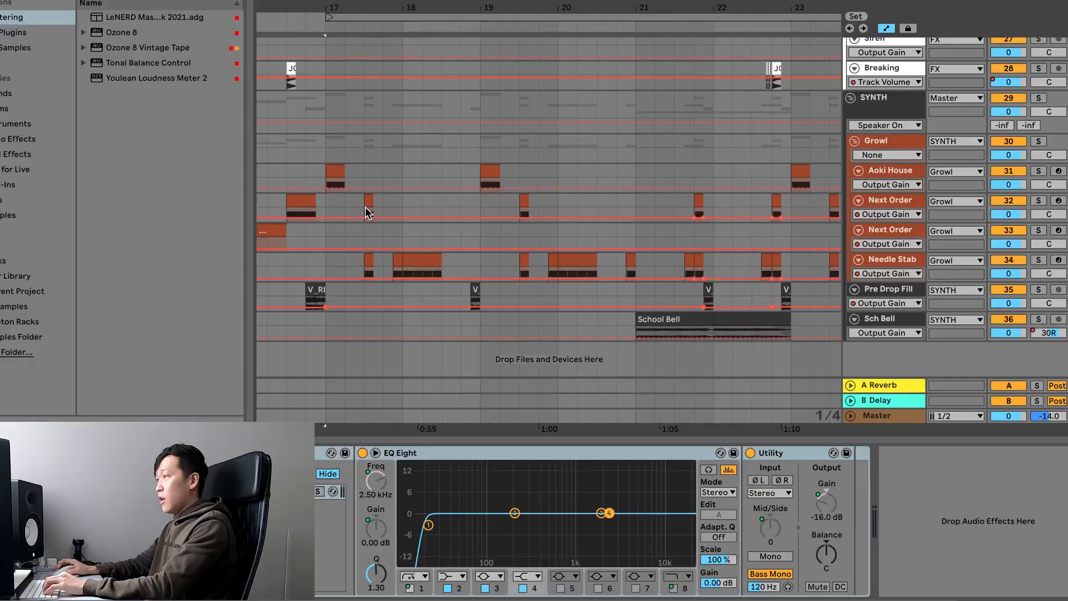
- Place the insert marker at bar 17 on the upper Acap track and examine its chopped vocal clips up close
{"action": "scroll", "coordinate": [365, 206], "scroll_direction": "up", "scroll_amount": 15}
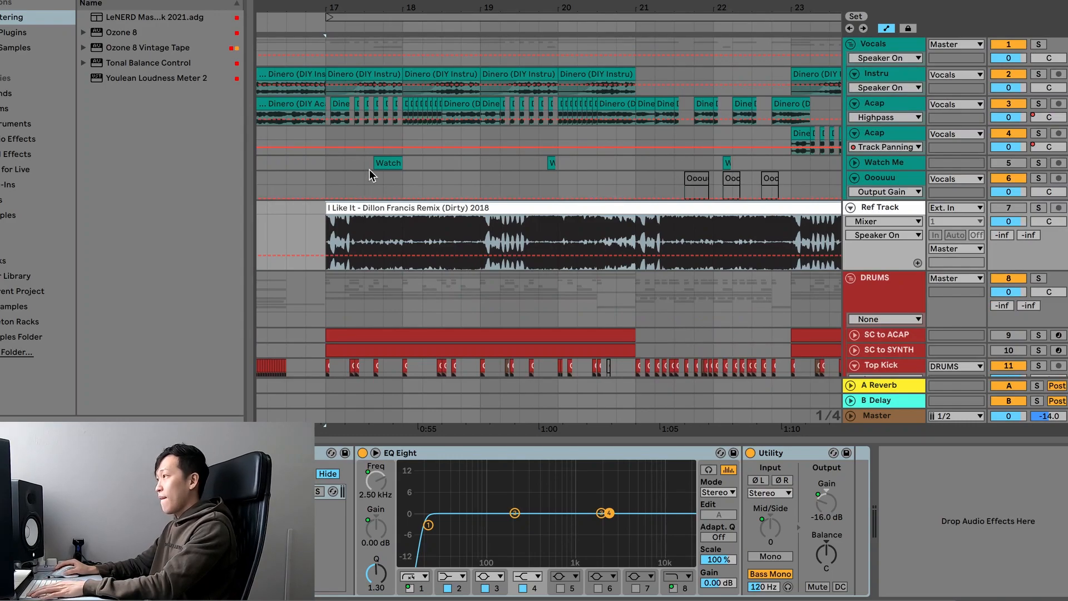
{"action": "left_click", "coordinate": [329, 105]}
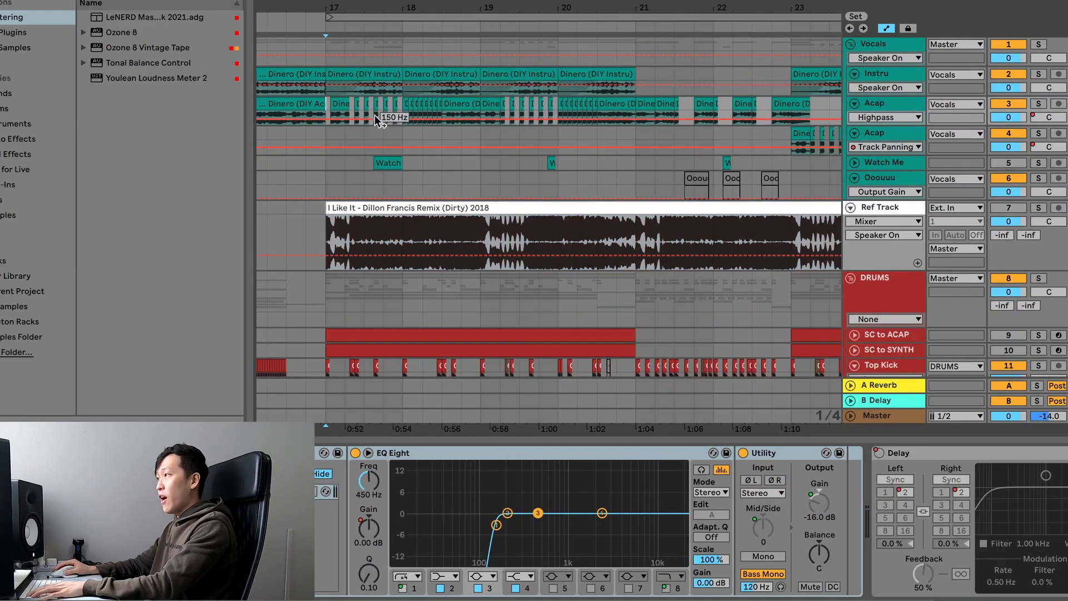
{"action": "scroll", "coordinate": [339, 118], "scroll_direction": "up", "scroll_amount": 6}
{"action": "scroll", "coordinate": [339, 118], "scroll_direction": "down", "scroll_amount": 3}
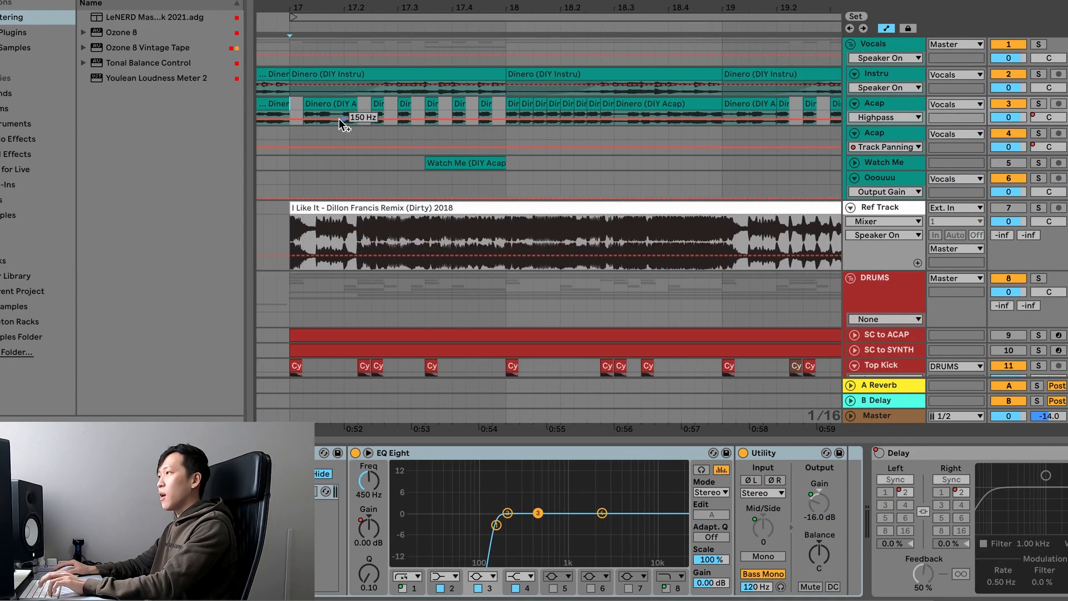
- Audition the soloed Watch Me vocal clip at the end of bar 19
{"action": "scroll", "coordinate": [339, 119], "scroll_direction": "left", "scroll_amount": 3}
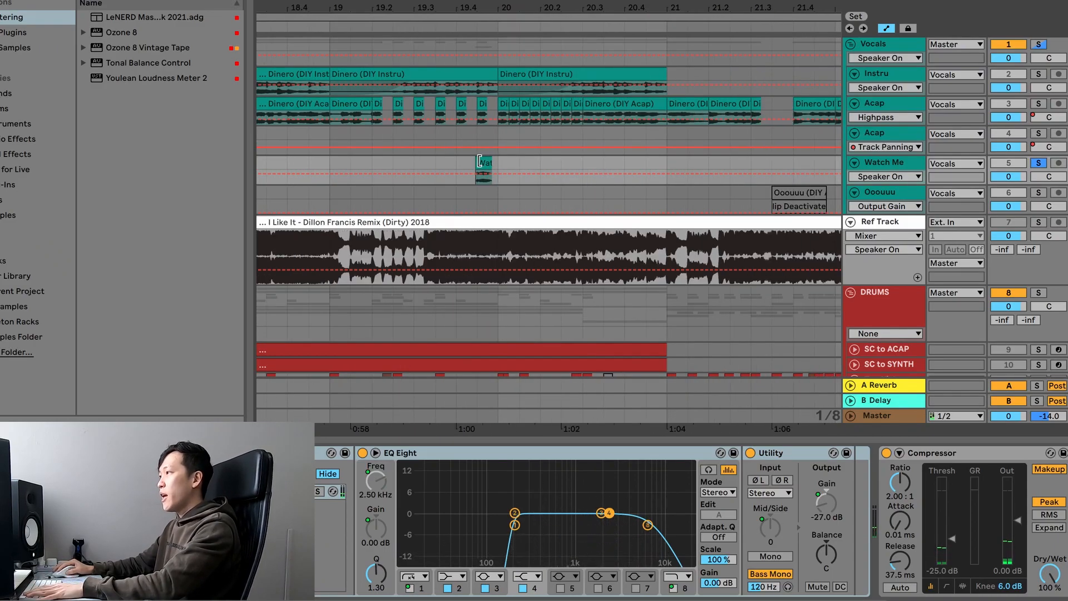
{"action": "key", "text": "space"}
{"action": "scroll", "coordinate": [301, 169], "scroll_direction": "left", "scroll_amount": 5}
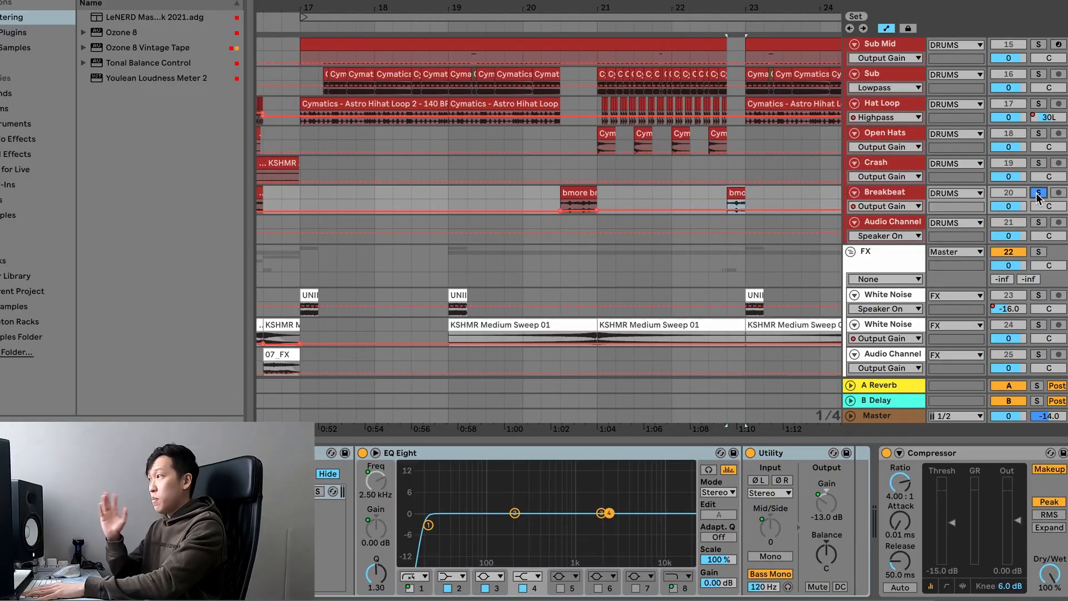
- Look over the drum, FX and synth tracks around the fill before bar 23, and place the insert marker ahead of the Breaking clips in bar 22
{"action": "scroll", "coordinate": [722, 201], "scroll_direction": "up", "scroll_amount": 3}
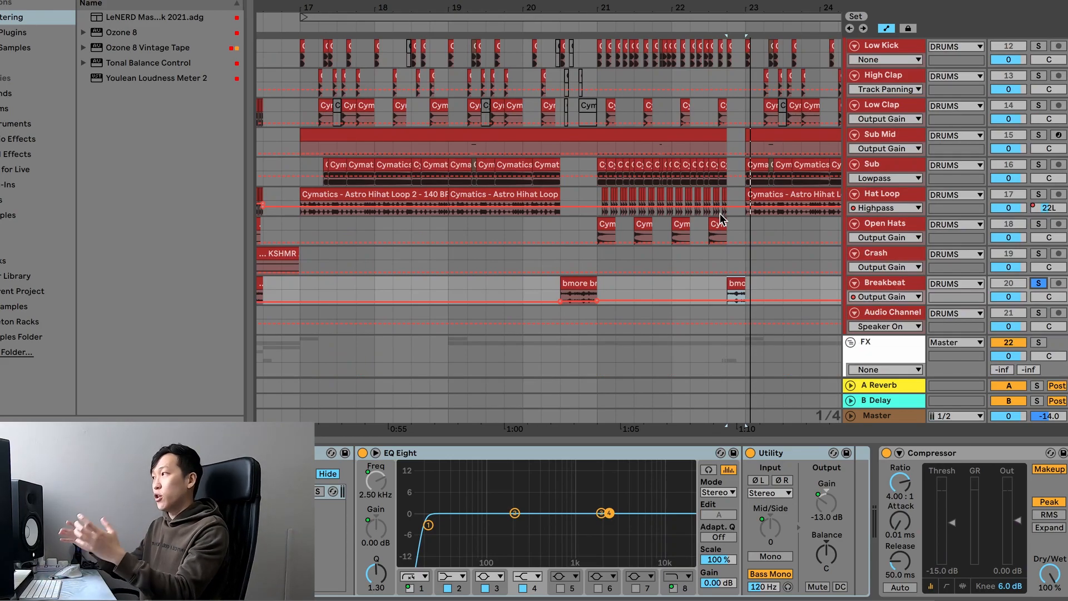
{"action": "scroll", "coordinate": [723, 214], "scroll_direction": "down", "scroll_amount": 10}
{"action": "scroll", "coordinate": [733, 192], "scroll_direction": "up", "scroll_amount": 8}
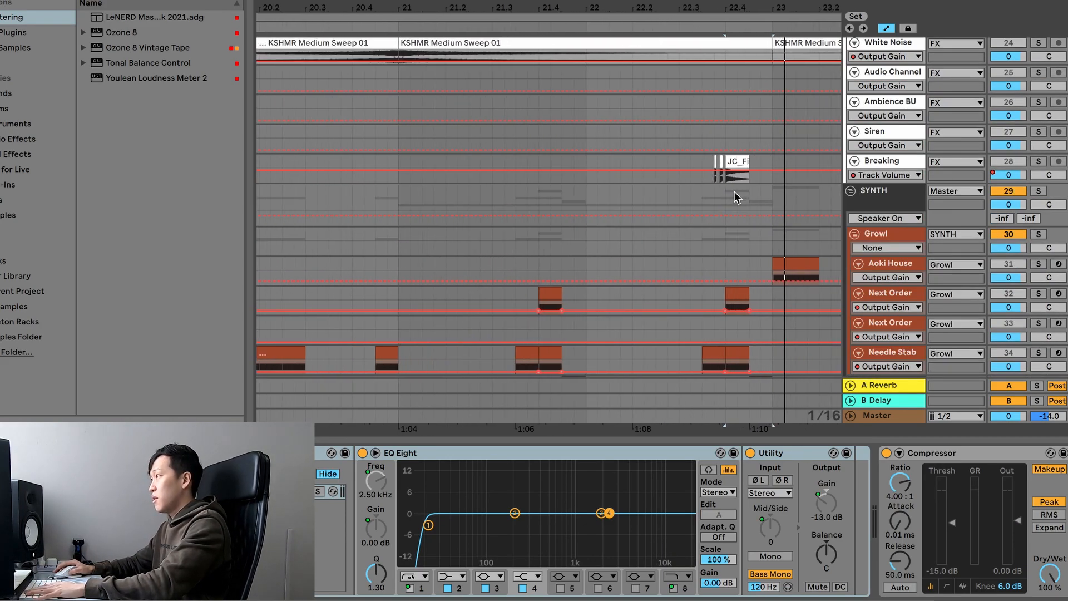
{"action": "left_click", "coordinate": [664, 161]}
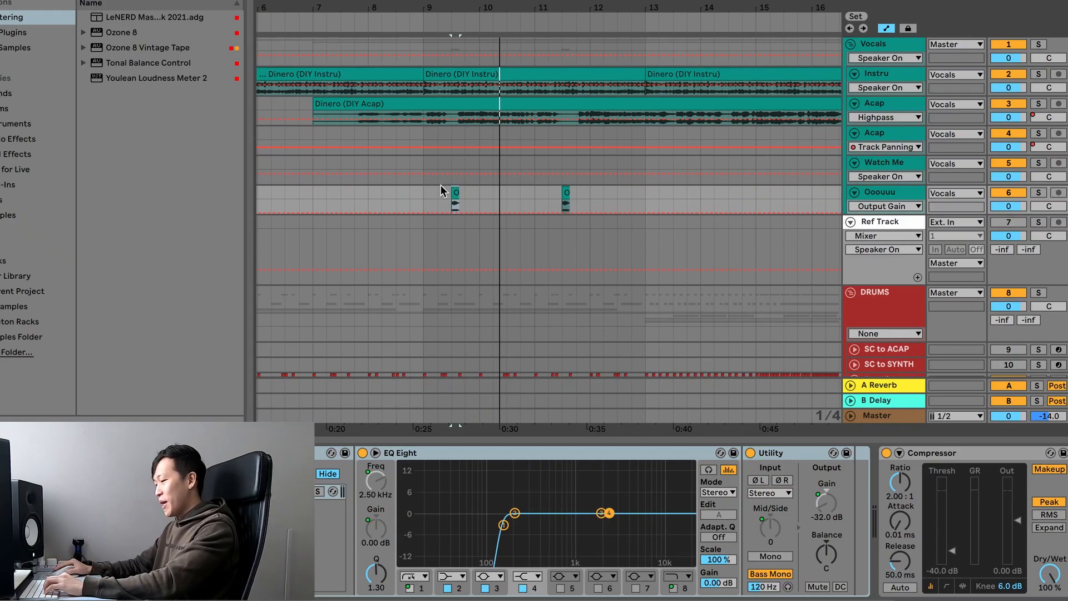
- Examine the Ooouuu vocal clips between bars 9 and 12 up close
{"action": "scroll", "coordinate": [441, 191], "scroll_direction": "up", "scroll_amount": 3}
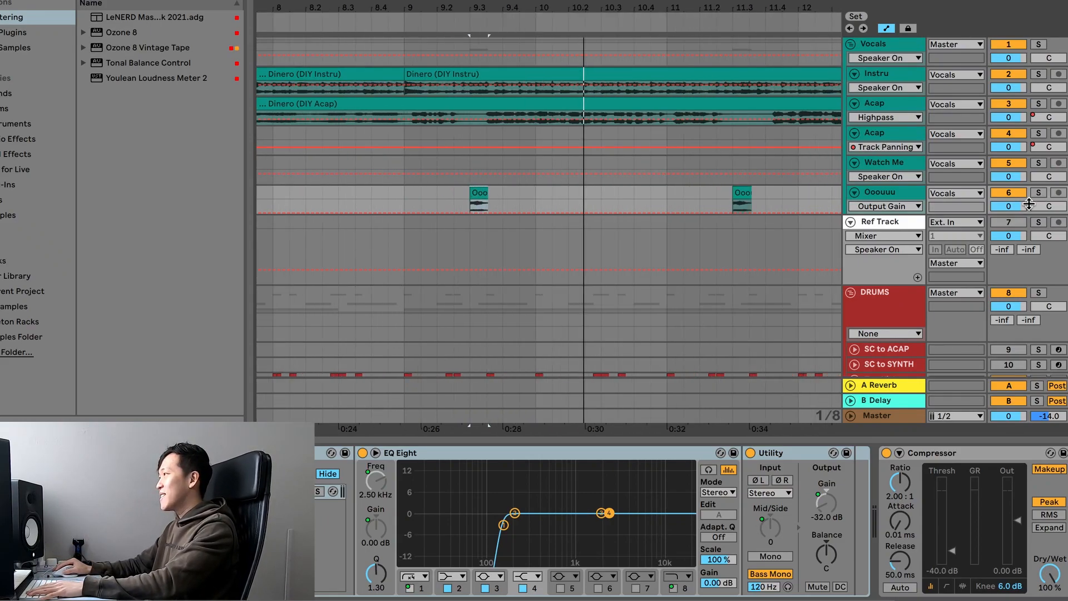